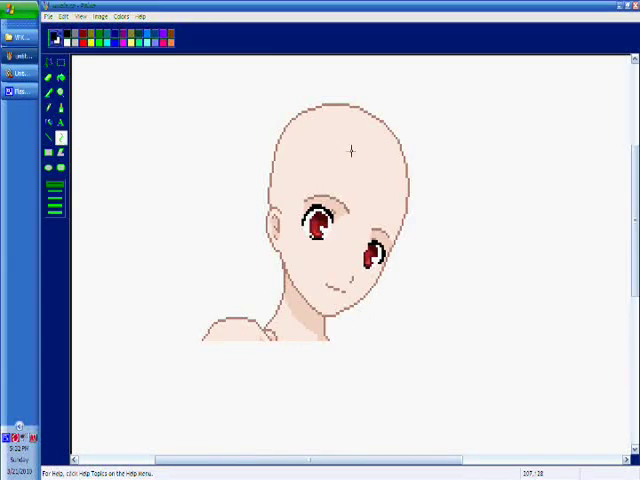
Step: Draw a magenta curved strand from the crown down past the right cheek
left_click(126, 44)
left_click_drag(355, 145, 392, 386)
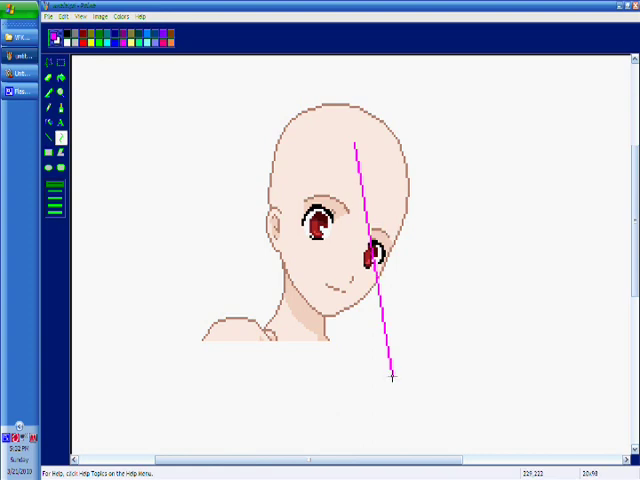
mouse_move(383, 171)
left_mouse_down()
mouse_move(435, 239)
mouse_move(400, 180)
left_mouse_up()
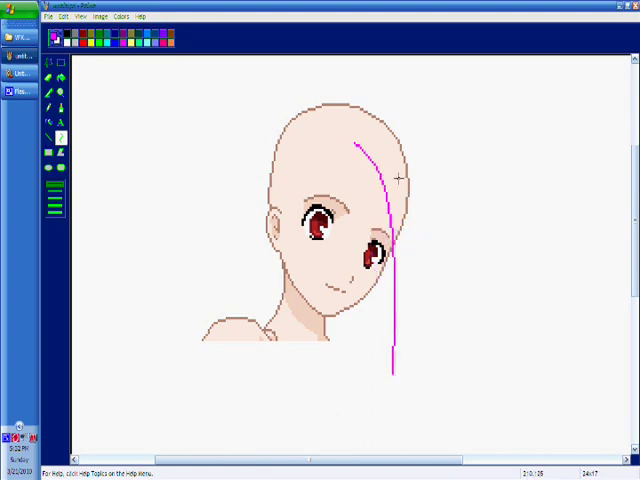
Step: Bring Movie Maker's narration window to the front from the tray menu
left_click(15, 93)
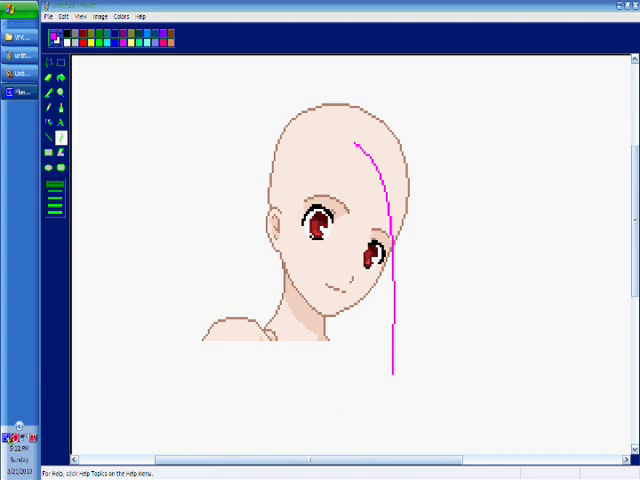
left_click(14, 440)
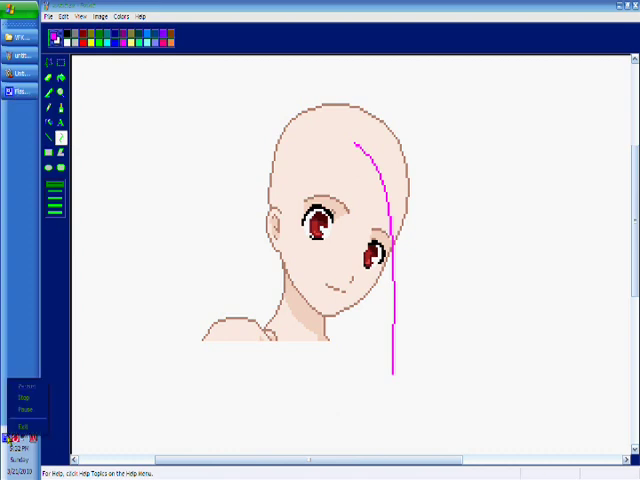
left_click(20, 412)
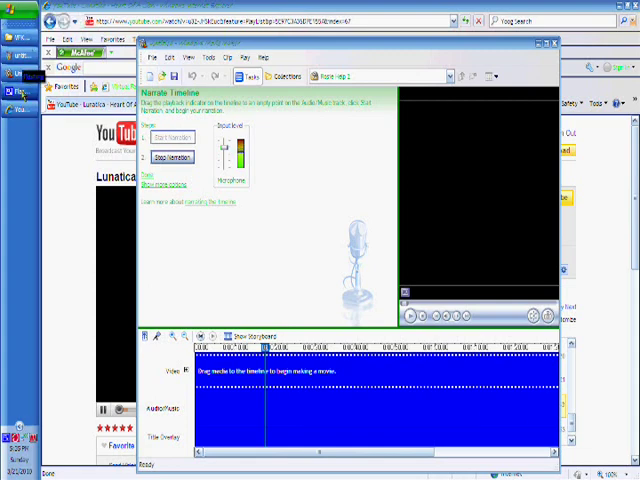
Step: Switch back to the Paint window with the bald red-eyed head
left_click(16, 46)
left_click(16, 72)
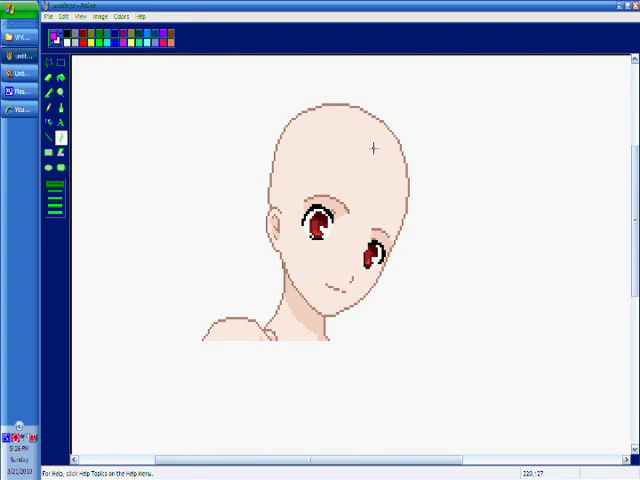
Step: Outline a tall magenta right pigtail with bent curve strokes from the crown
left_click_drag(364, 148, 372, 372)
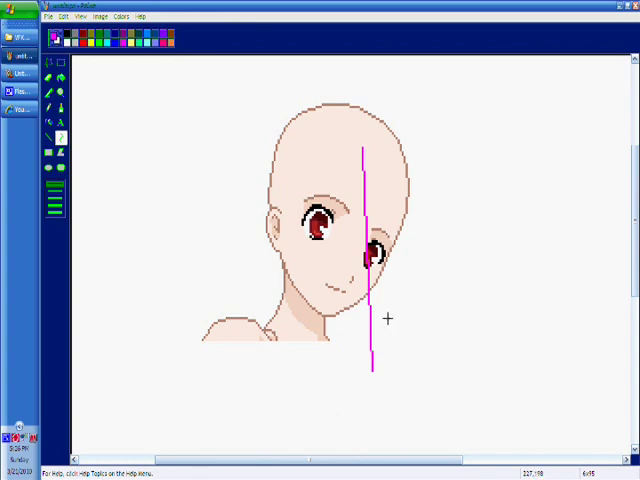
left_click_drag(372, 320, 409, 207)
left_click(409, 207)
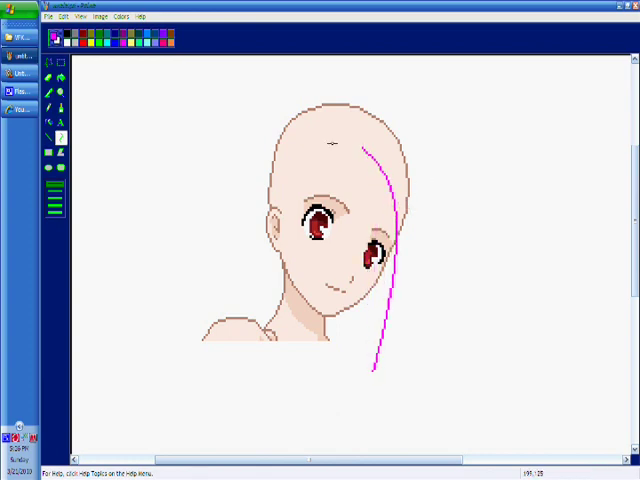
left_click(50, 122)
left_click_drag(362, 147, 372, 372)
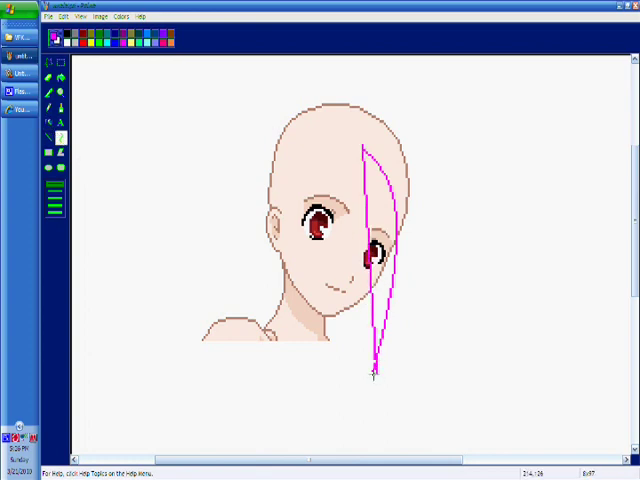
left_click(407, 148)
left_click(394, 40)
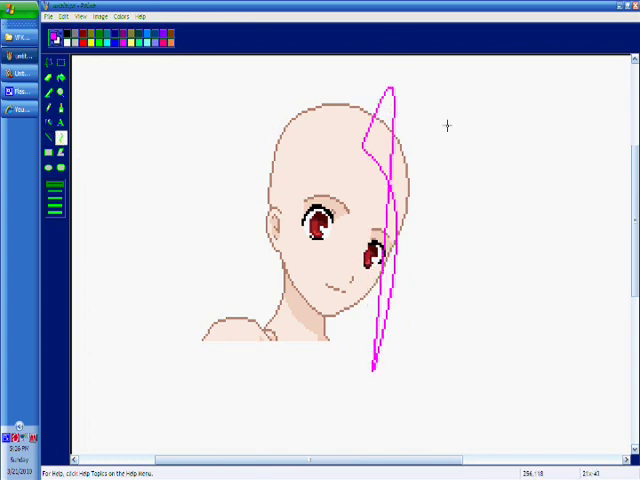
left_click_drag(499, 137, 508, 141)
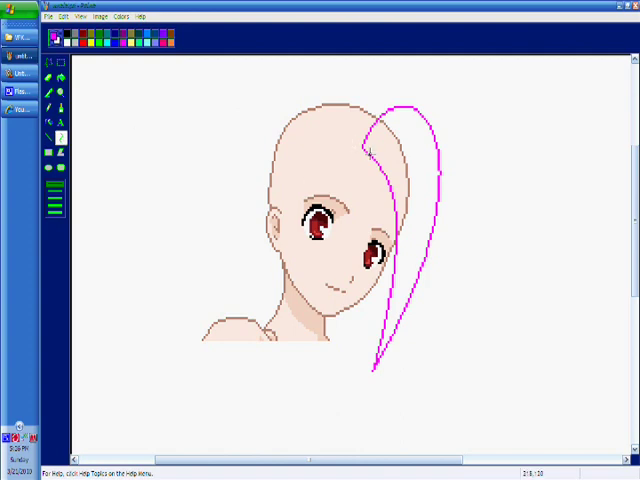
Step: Add curved bangs over the forehead and a hair line arching to the left shoulder
left_click_drag(368, 150, 275, 330)
left_click_drag(310, 230, 291, 149)
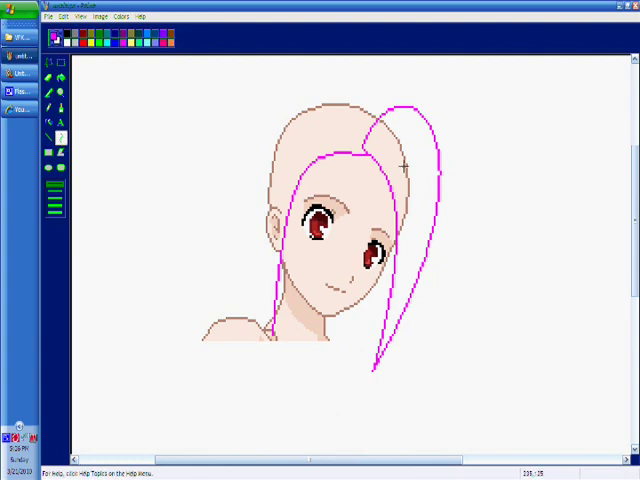
left_click_drag(378, 117, 272, 330)
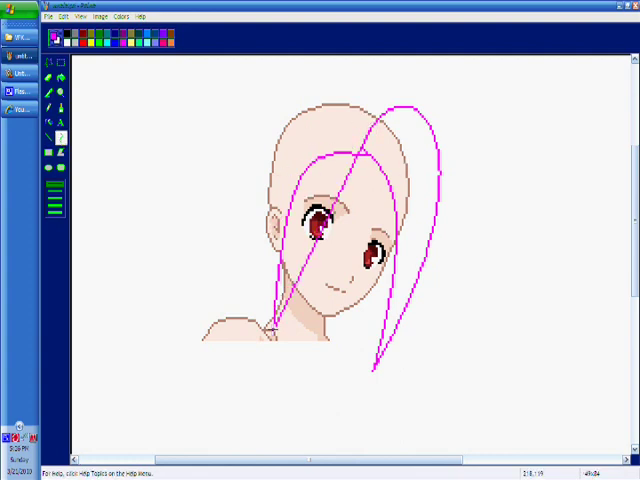
mouse_move(294, 153)
left_mouse_down()
mouse_move(311, 55)
mouse_move(155, 70)
left_mouse_up()
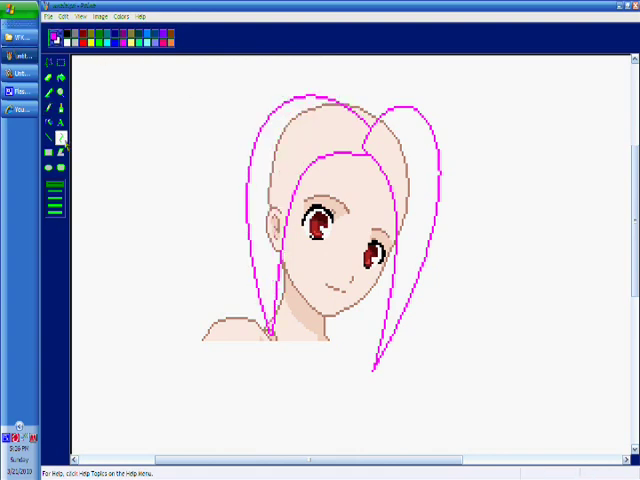
left_click(60, 140)
Step: Add a crown strand, a long left lock, and a lower strand joined to the right hair
left_click_drag(384, 116, 330, 97)
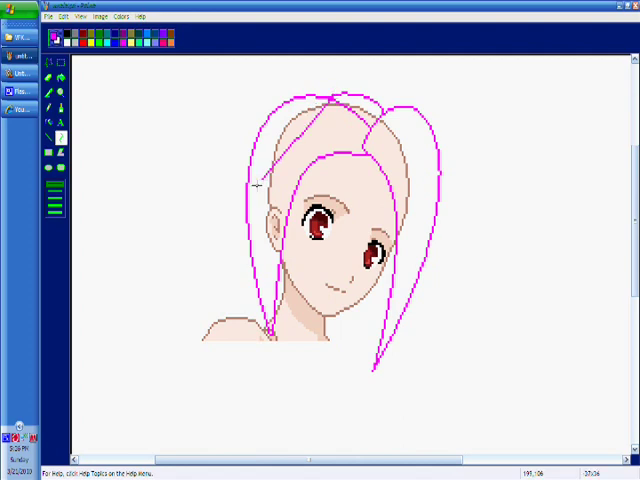
left_click_drag(248, 196, 191, 341)
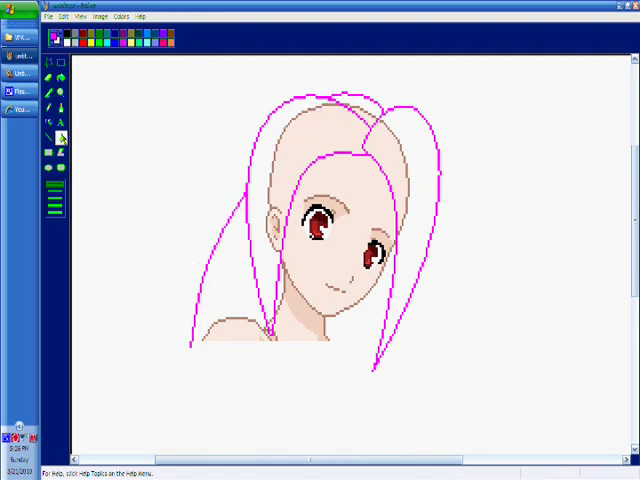
left_click_drag(330, 318, 317, 430)
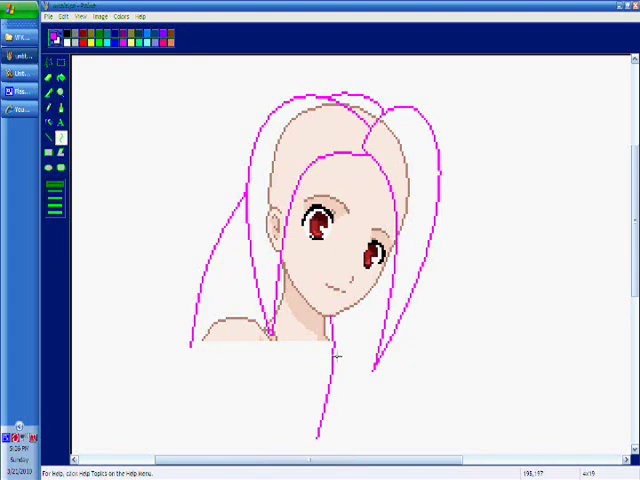
left_click(340, 405)
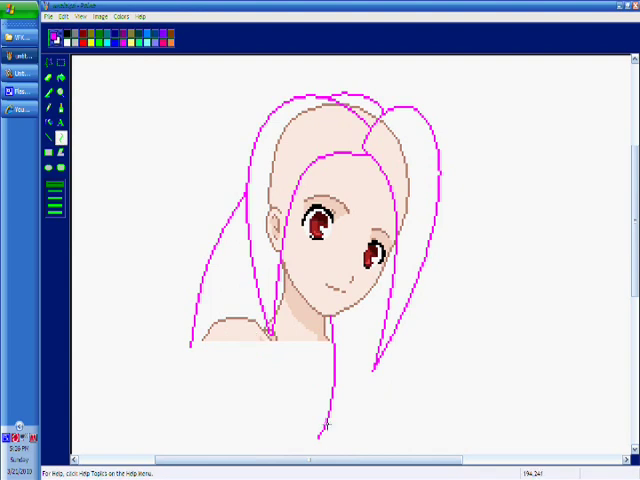
left_click_drag(317, 432, 383, 290)
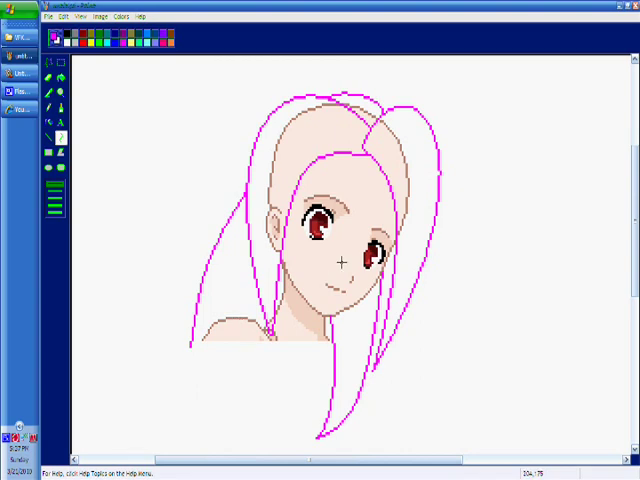
Step: Paste a clean bald head over the drawing and erase the stray magenta marks
key("ctrl+v")
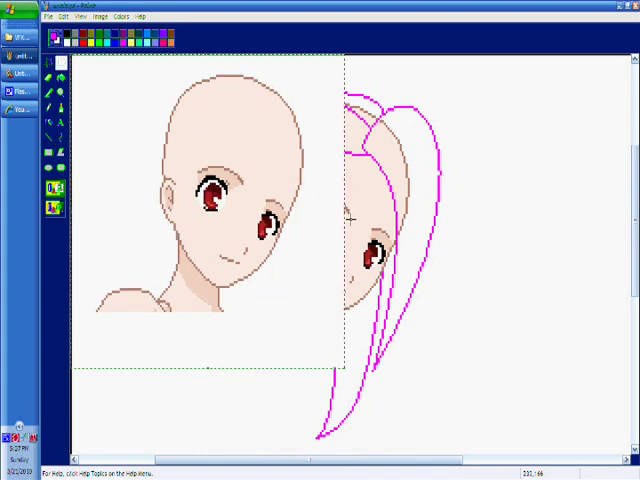
left_click_drag(200, 200, 373, 293)
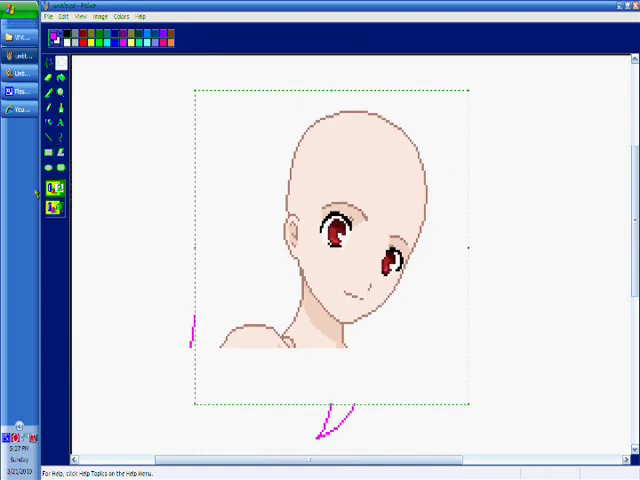
left_click(50, 91)
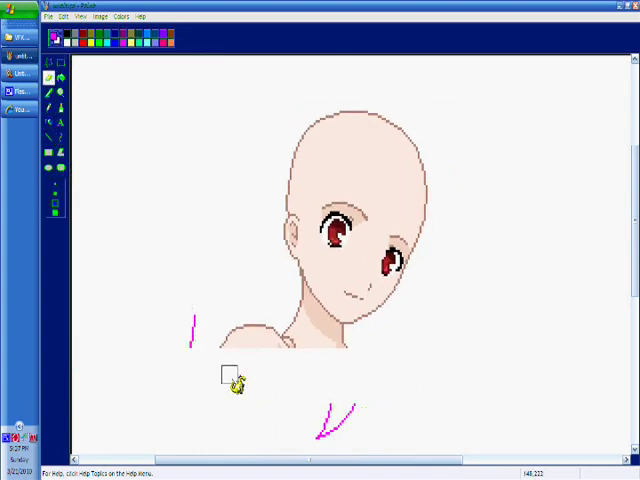
left_click_drag(320, 400, 330, 437)
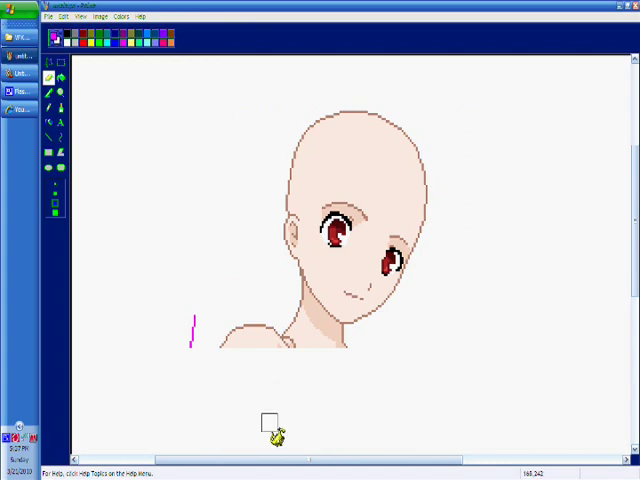
left_click_drag(193, 315, 193, 348)
Step: Draw a curved strand down the right side and a bangs line across the face
left_click(60, 137)
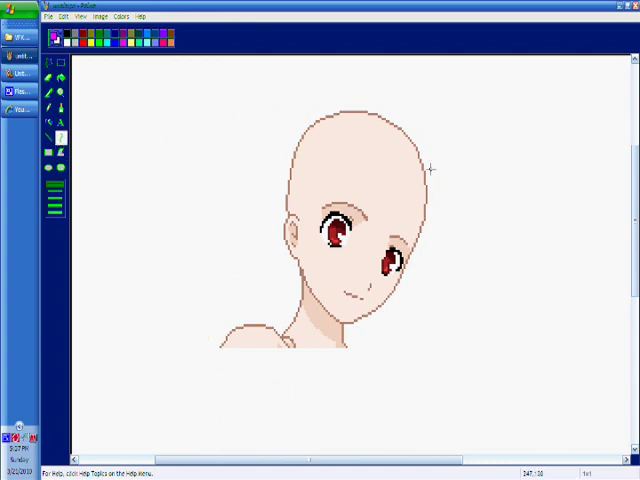
left_click_drag(430, 155, 428, 282)
left_click(450, 230)
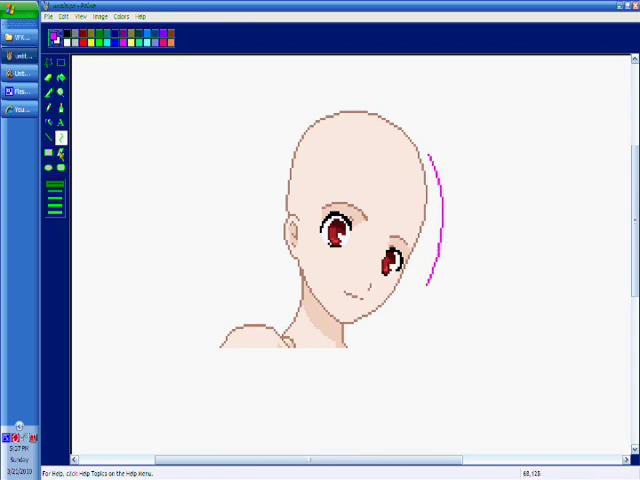
left_click_drag(428, 284, 293, 184)
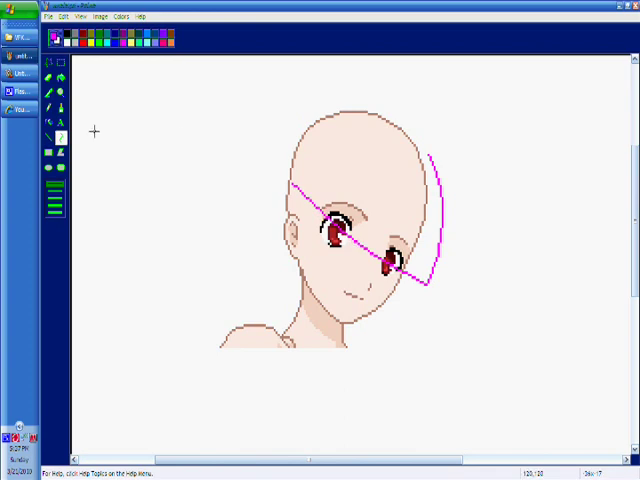
Step: Arch a magenta hairline over the crown and start a strand looping above the left
left_click(61, 140)
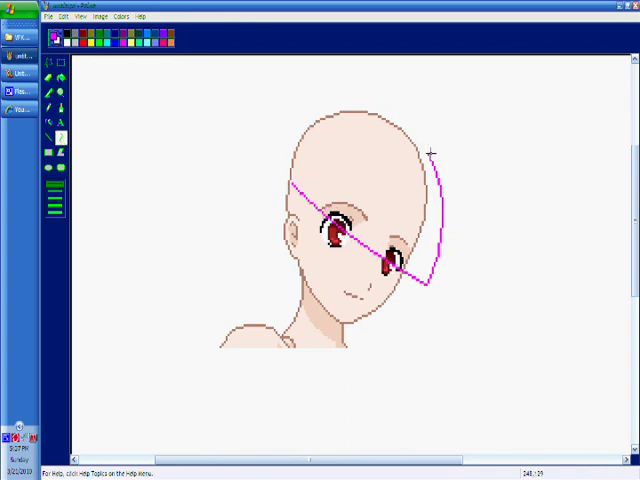
left_click_drag(430, 152, 293, 143)
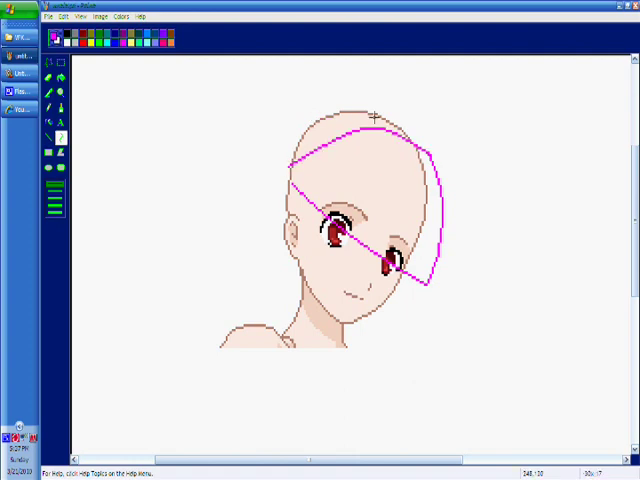
mouse_move(360, 140)
left_mouse_down()
mouse_move(388, 103)
mouse_move(316, 60)
left_mouse_up()
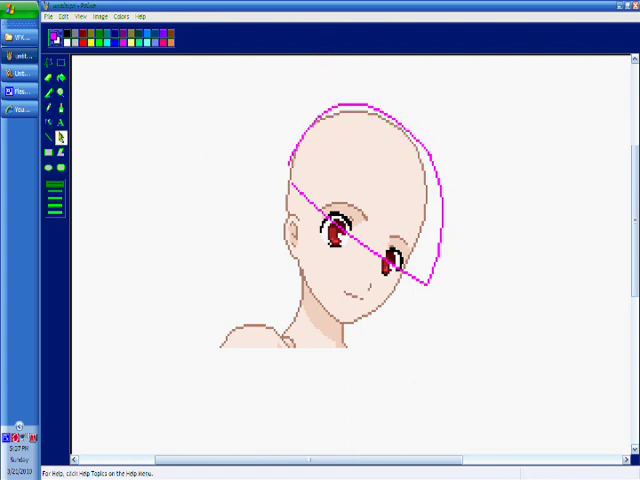
mouse_move(330, 106)
left_mouse_down()
mouse_move(273, 94)
mouse_move(255, 60)
left_mouse_up()
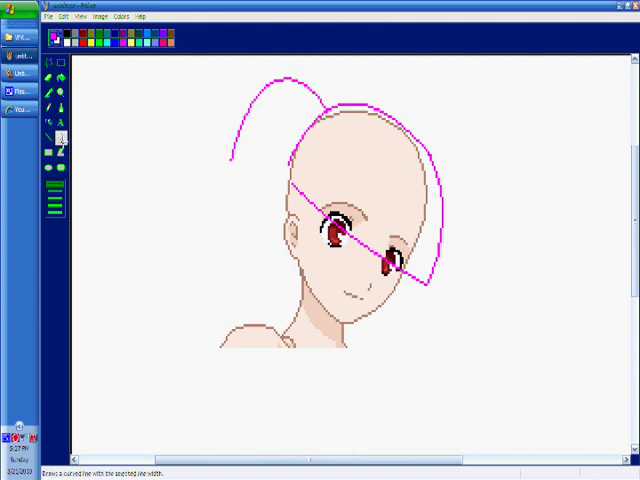
Step: Draw the left pigtail's outer curve and a lower edge curling back to the hairline
left_click_drag(229, 163, 191, 232)
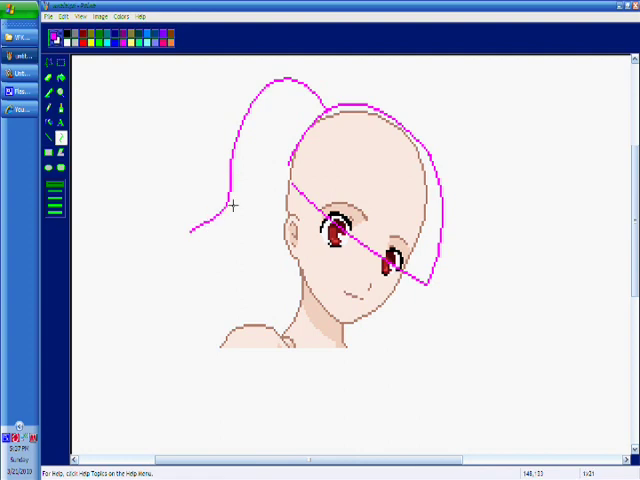
left_click(233, 204)
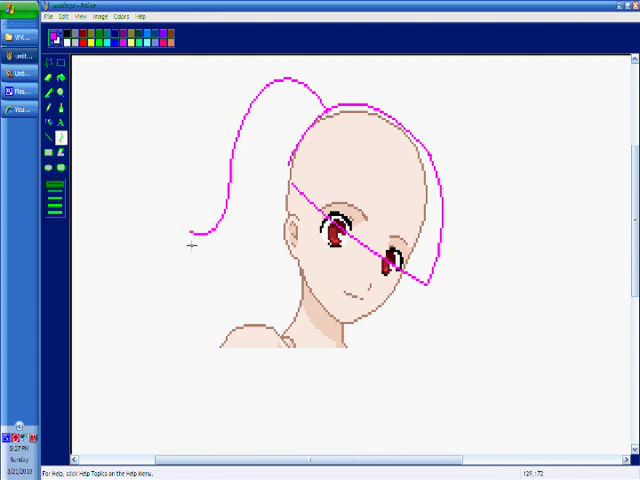
left_click_drag(191, 232, 292, 236)
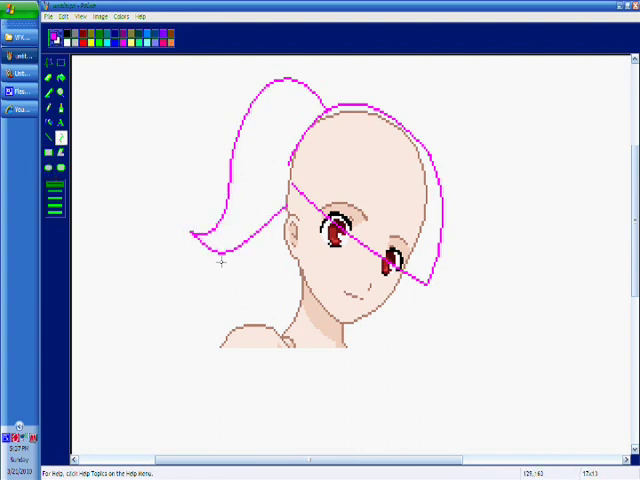
mouse_move(221, 261)
left_mouse_down()
mouse_move(266, 274)
mouse_move(221, 258)
left_mouse_up()
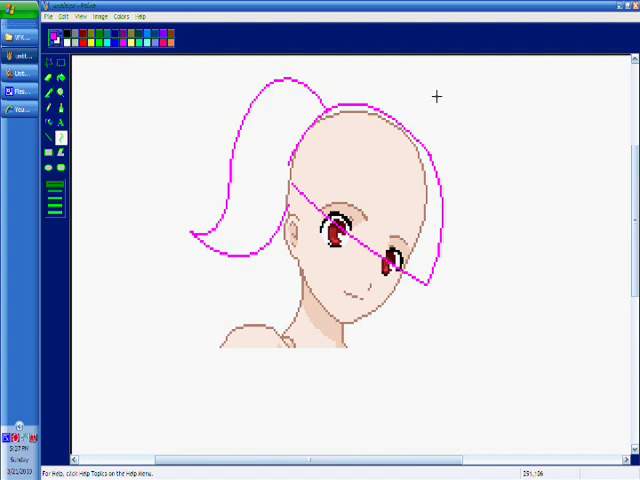
Step: Draw the right pigtail's arc, its downward extension and its inner edge past the chin
left_click_drag(415, 133, 463, 308)
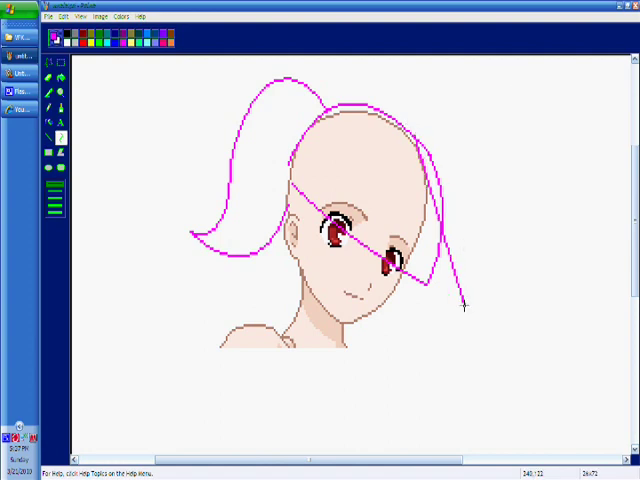
left_click_drag(460, 208, 454, 67)
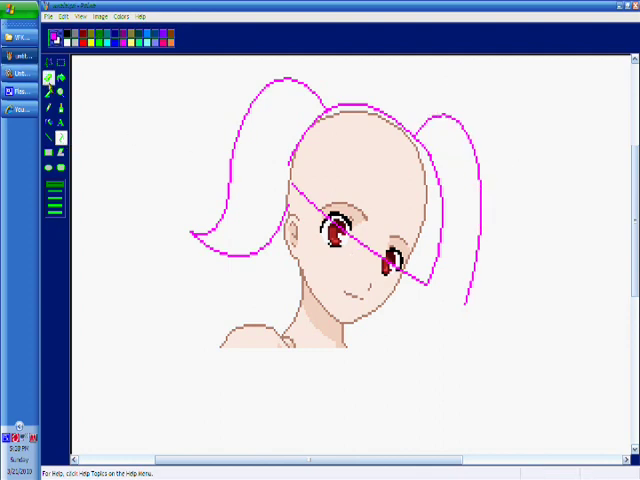
left_click(60, 107)
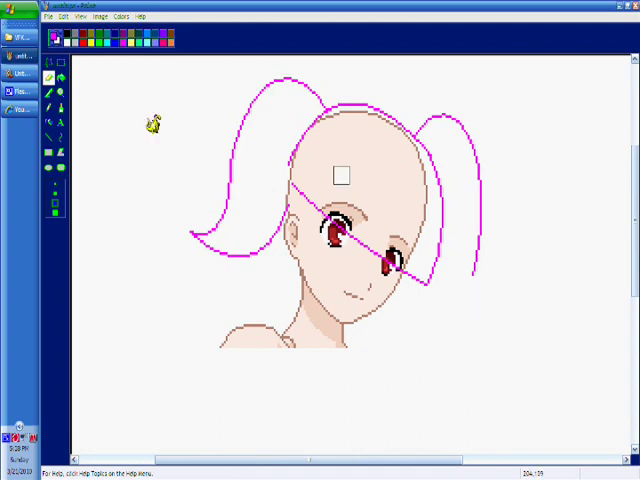
left_click(60, 137)
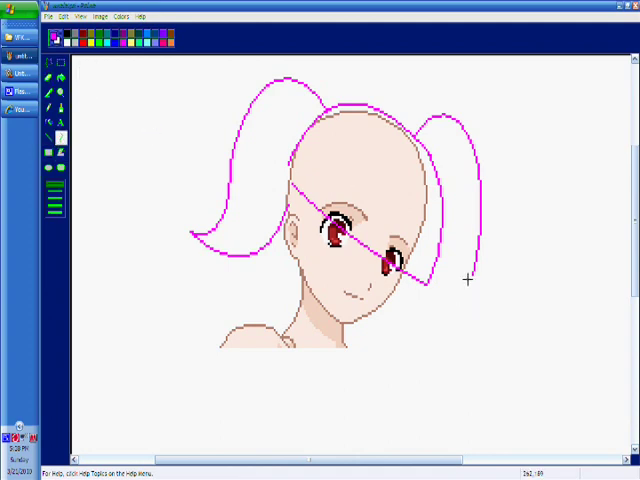
left_click_drag(472, 270, 478, 336)
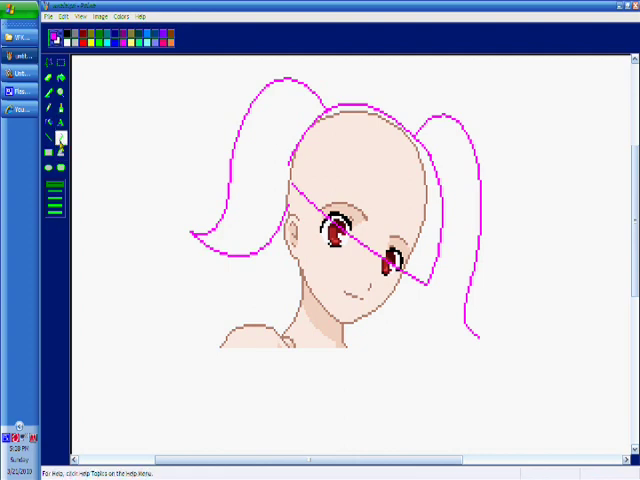
left_click_drag(405, 268, 478, 336)
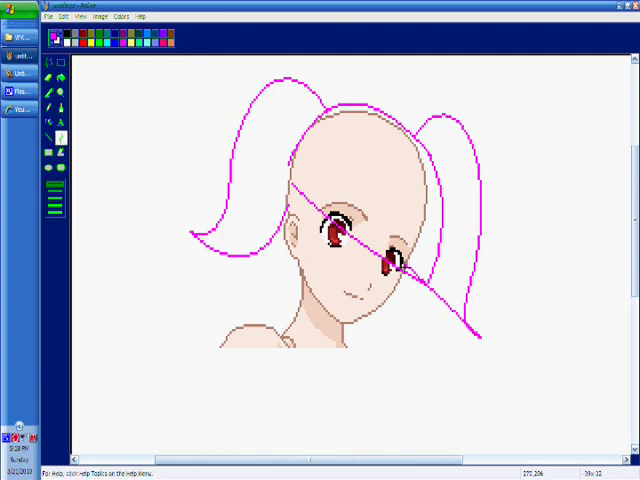
left_click_drag(440, 300, 408, 327)
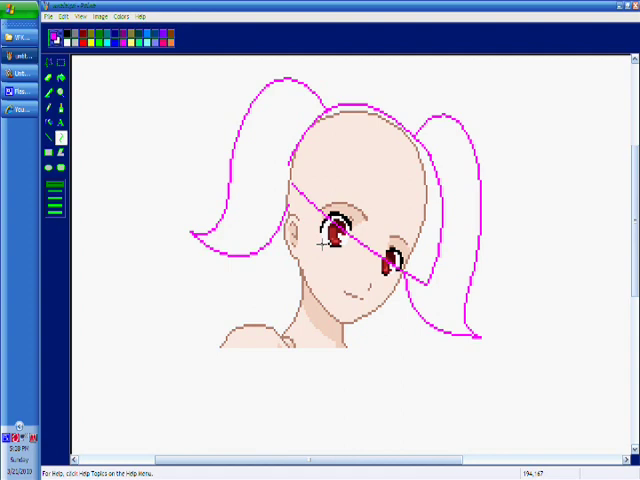
Step: Paste a clean copy of the head base over the pigtail drawing
key("ctrl+v")
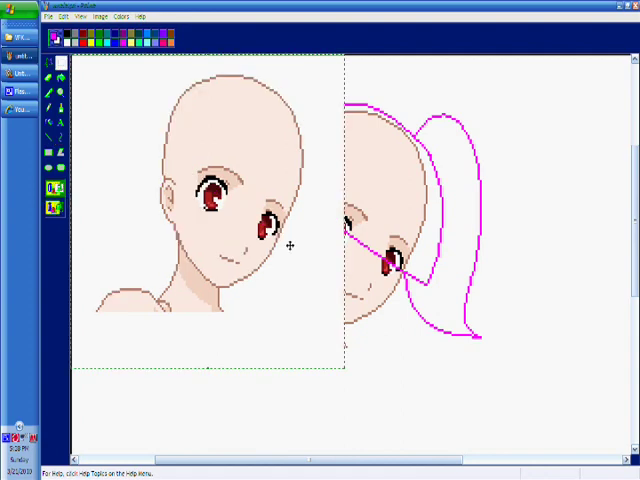
mouse_move(290, 245)
left_mouse_down()
mouse_move(398, 287)
mouse_move(418, 256)
left_mouse_up()
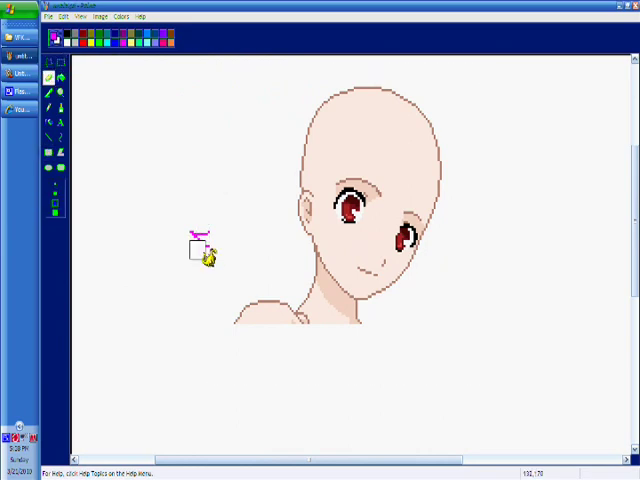
left_click(49, 137)
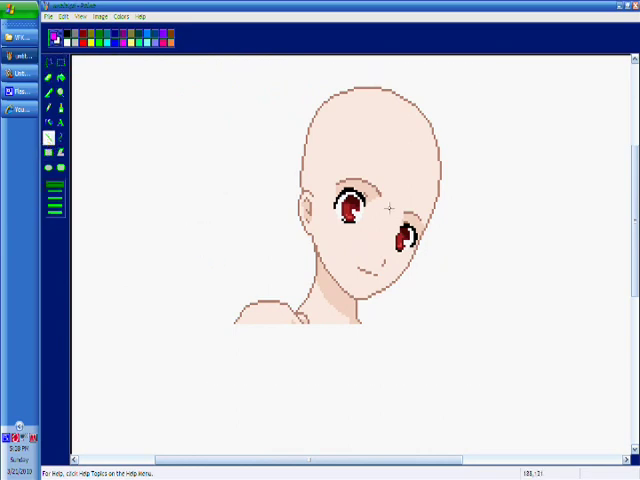
Step: Draw jagged magenta zigzag bangs across the forehead and over both eyes
left_click_drag(375, 152, 377, 185)
mouse_move(382, 276)
left_mouse_down()
mouse_move(398, 190)
mouse_move(409, 250)
mouse_move(427, 168)
mouse_move(432, 268)
mouse_move(445, 202)
left_mouse_up()
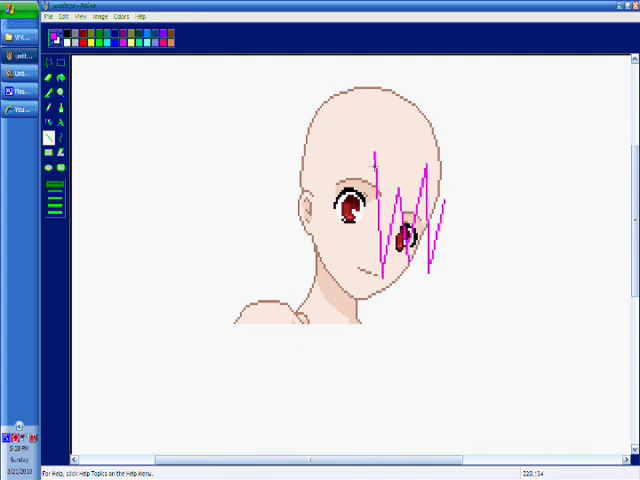
mouse_move(375, 158)
left_mouse_down()
mouse_move(358, 200)
mouse_move(348, 162)
mouse_move(345, 230)
mouse_move(330, 236)
mouse_move(328, 165)
mouse_move(320, 240)
mouse_move(312, 168)
mouse_move(305, 235)
left_mouse_up()
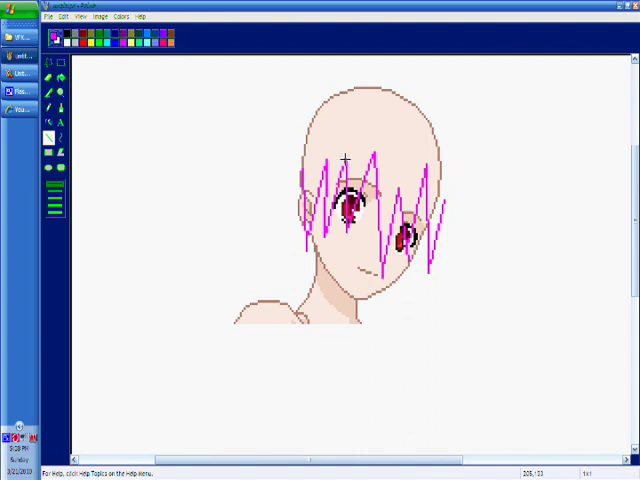
left_click(60, 138)
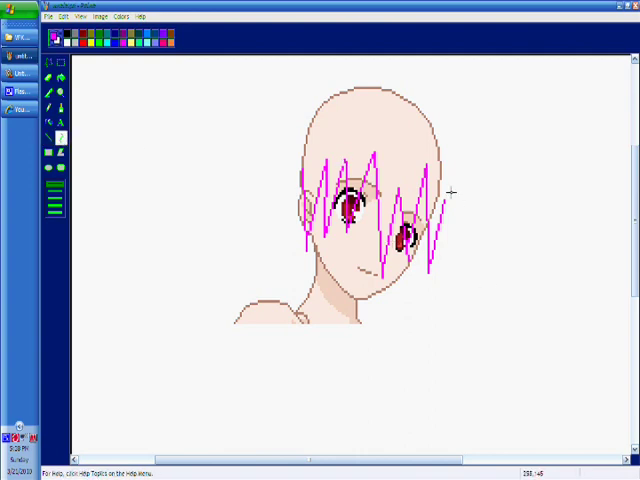
left_click_drag(450, 192, 443, 270)
Step: Trace the magenta hair outline over the crown and down the right and top-left sides
left_click_drag(362, 90, 470, 155)
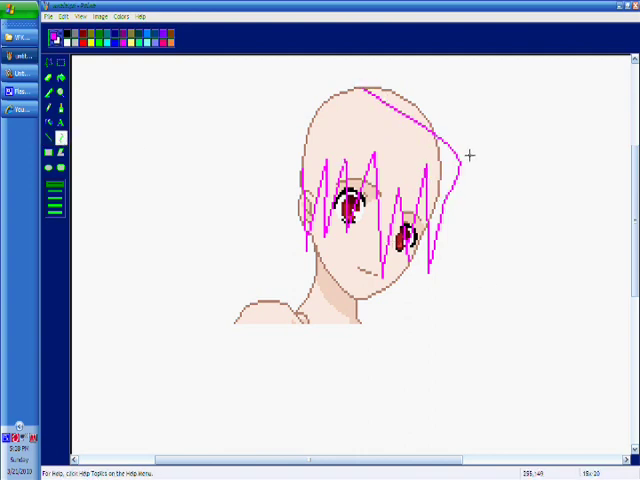
key("ctrl+z")
left_click_drag(450, 190, 365, 88)
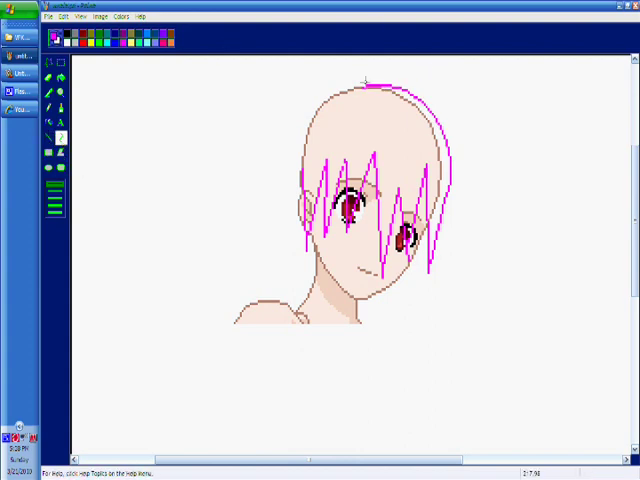
left_click_drag(365, 88, 302, 180)
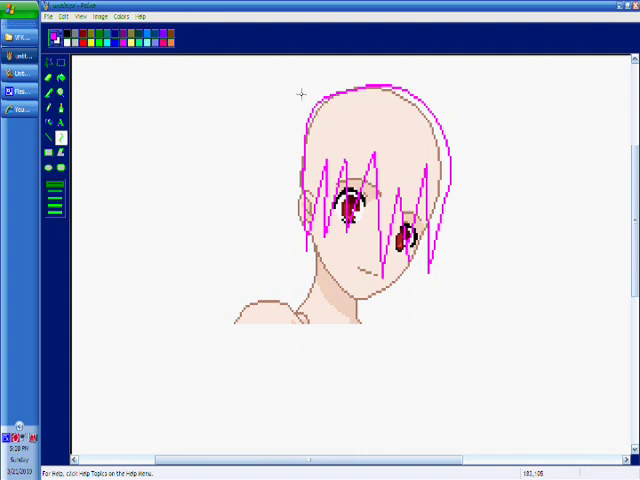
left_click(49, 140)
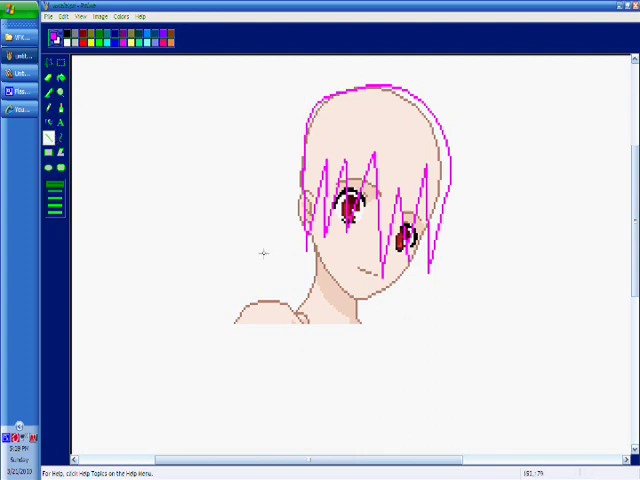
Step: Lengthen the left magenta hair line and add a jagged strand below the chin on the right
left_click_drag(310, 262, 300, 285)
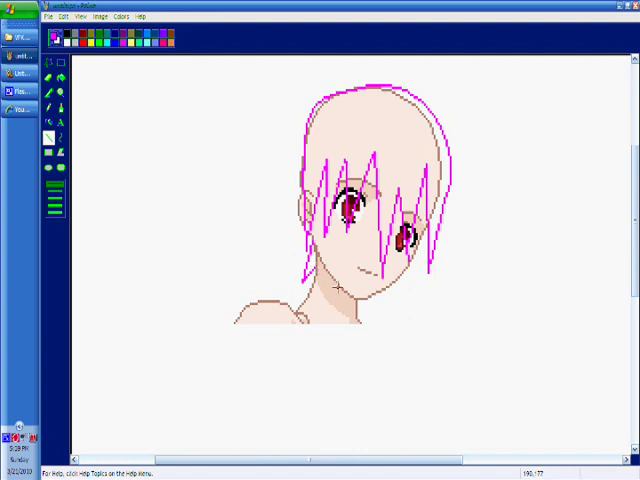
mouse_move(360, 320)
left_mouse_down()
mouse_move(372, 292)
mouse_move(388, 345)
mouse_move(400, 285)
mouse_move(415, 335)
mouse_move(423, 272)
left_mouse_up()
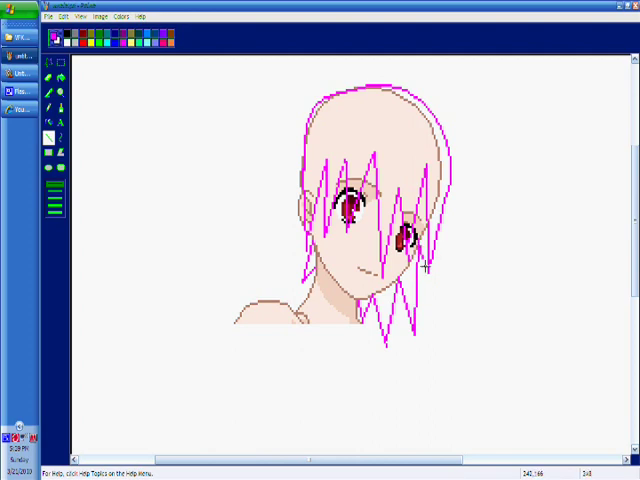